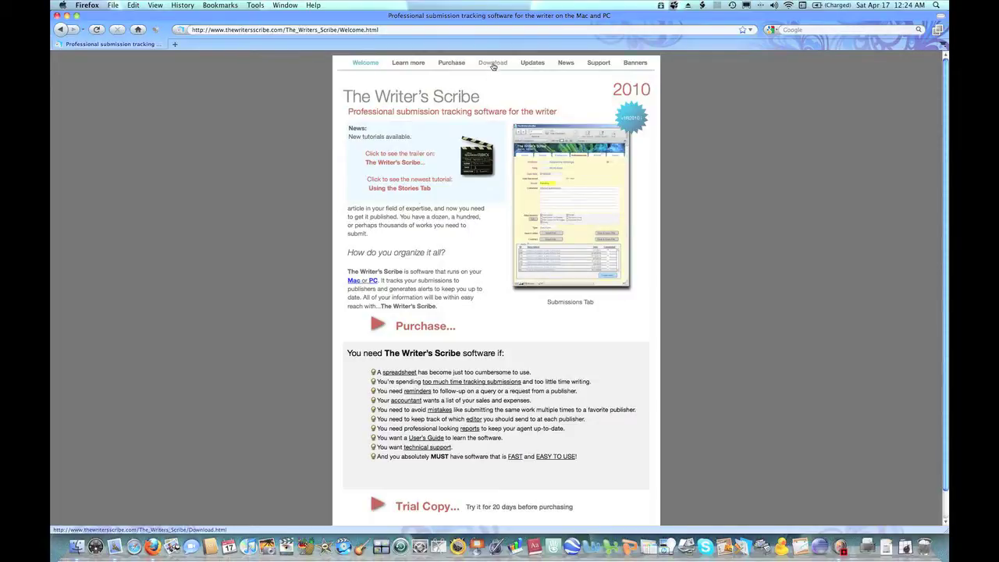
# Step: View the Macintosh update instructions on thewritersscribe.com's Updates page
pyautogui.click(492, 64)
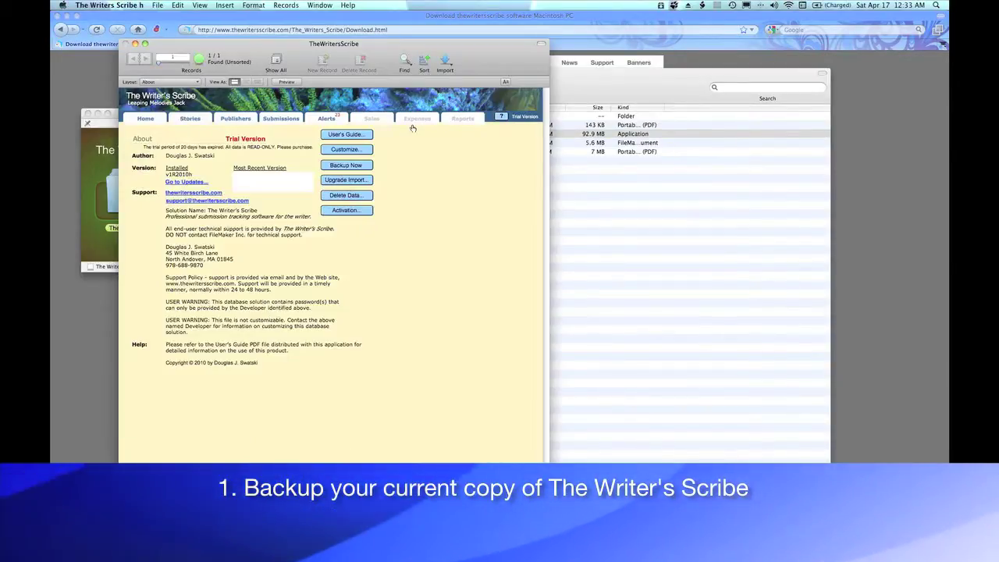
# Step: Create the backup TheWritersScribe_BackupCopy.fp7 with Backup Now and acknowledge the success notice
pyautogui.click(365, 165)
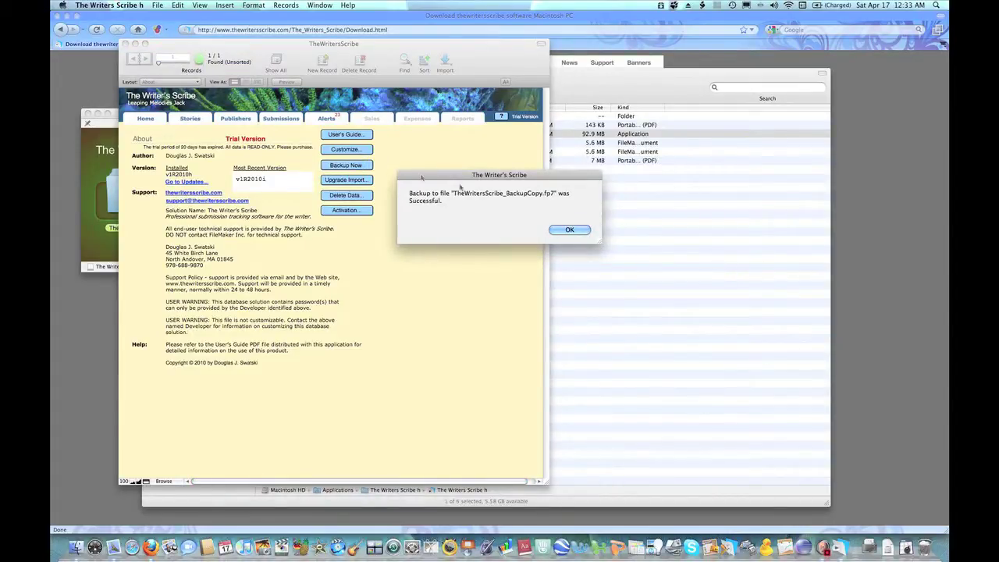
pyautogui.click(569, 229)
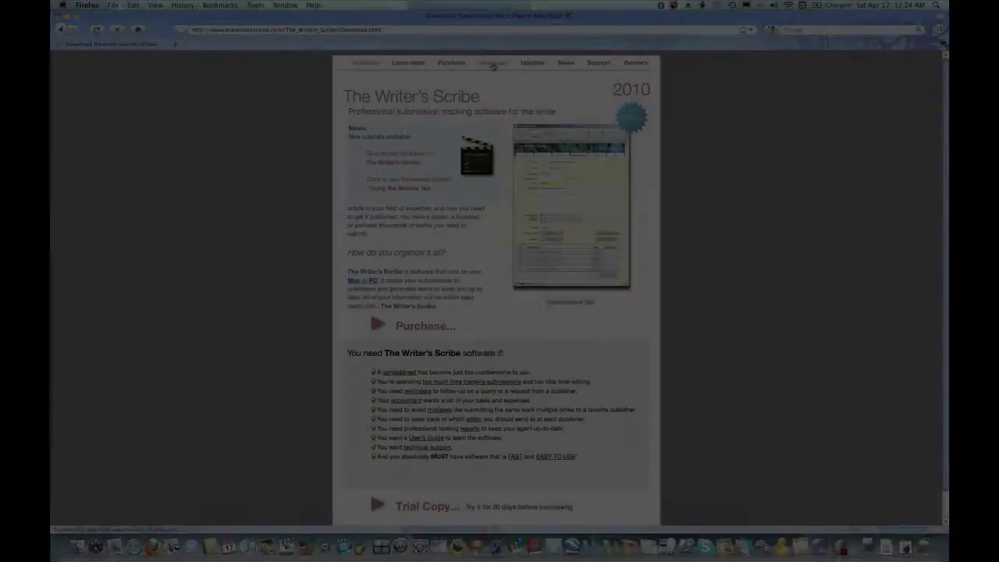
# Step: Download and save the Macintosh installation file from the Download page
pyautogui.click(493, 64)
pyautogui.click(532, 276)
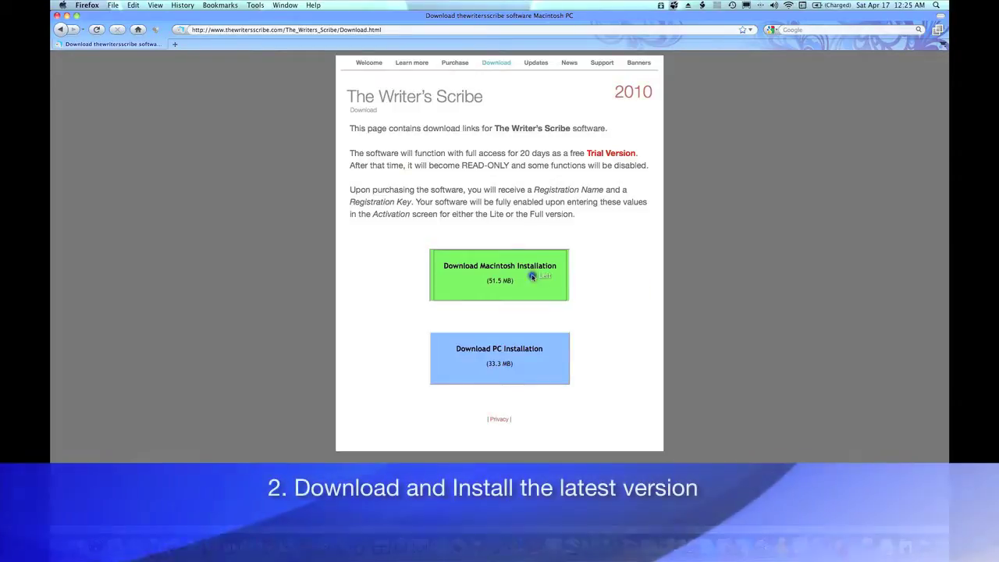
pyautogui.click(409, 311)
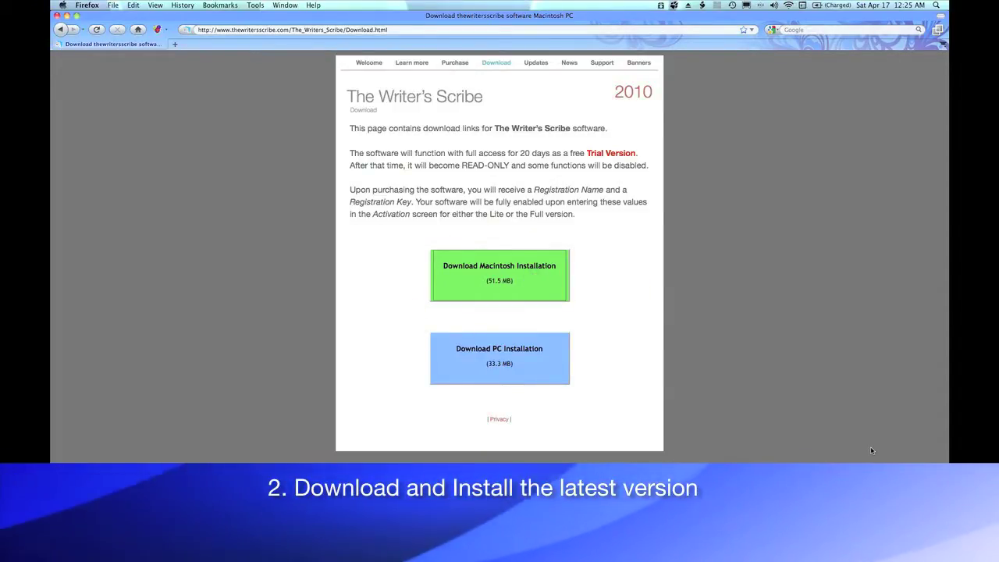
# Step: Mount the downloaded installer disk image, accept its license, and reveal the desktop
pyautogui.click(886, 535)
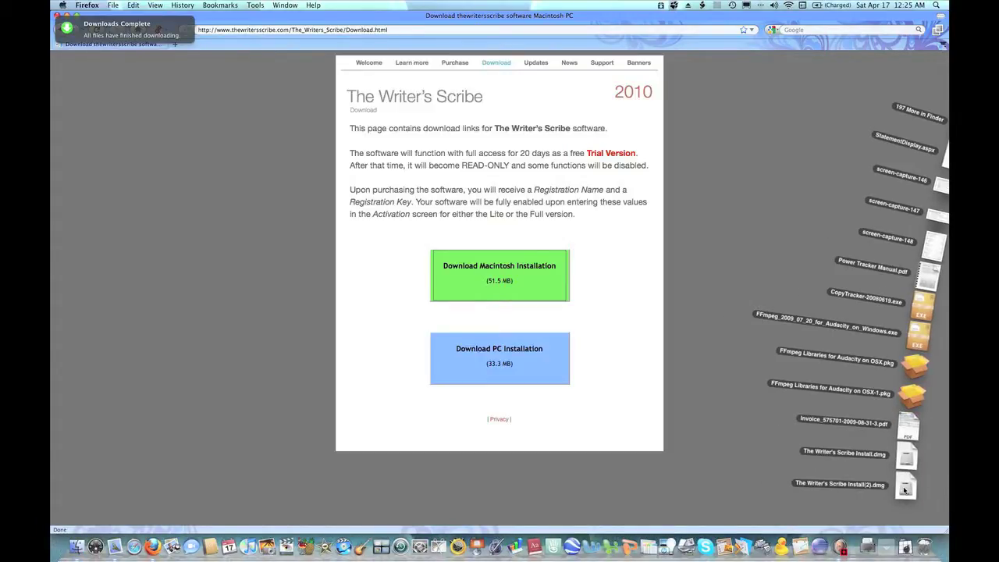
pyautogui.click(904, 489)
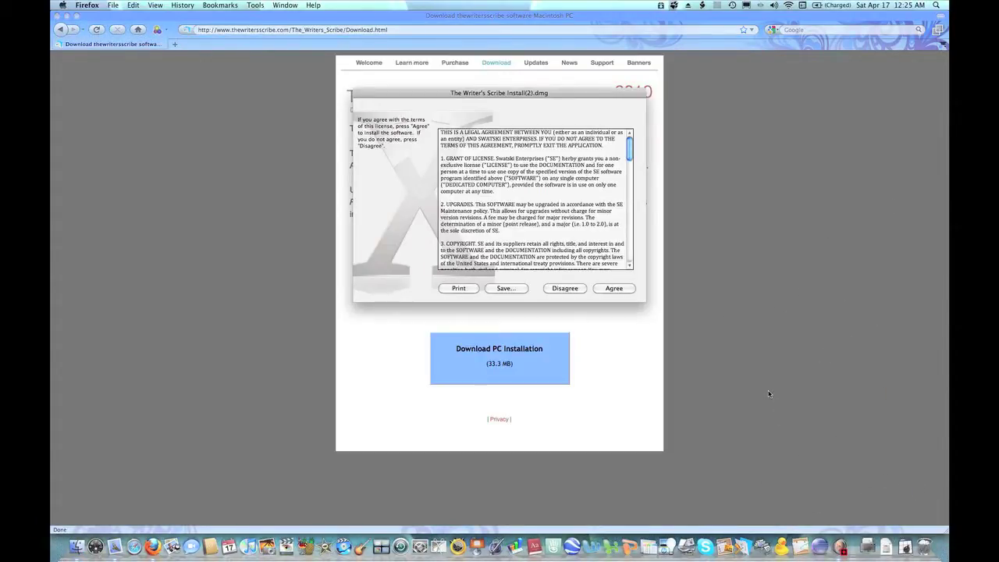
pyautogui.click(625, 288)
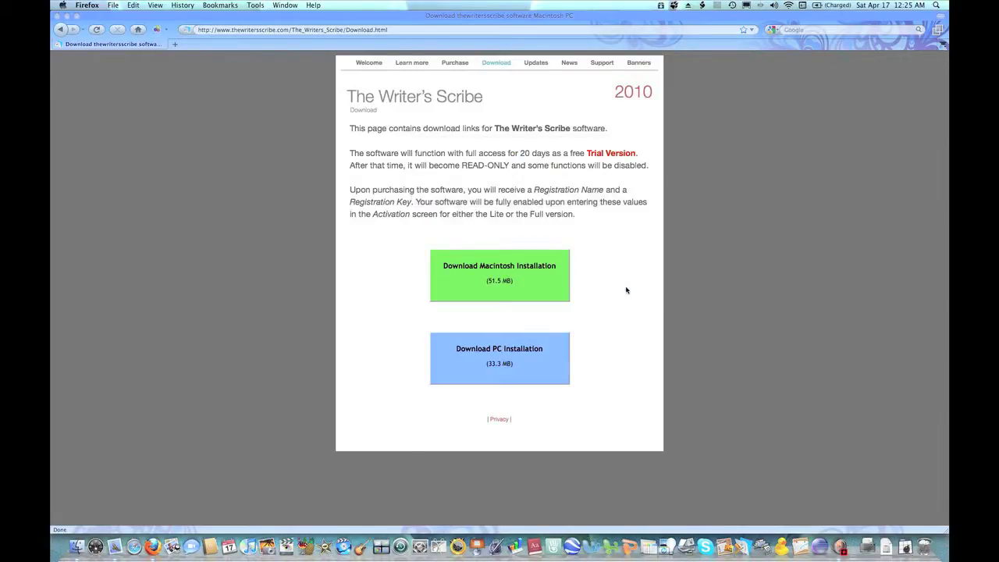
pyautogui.press('F11')
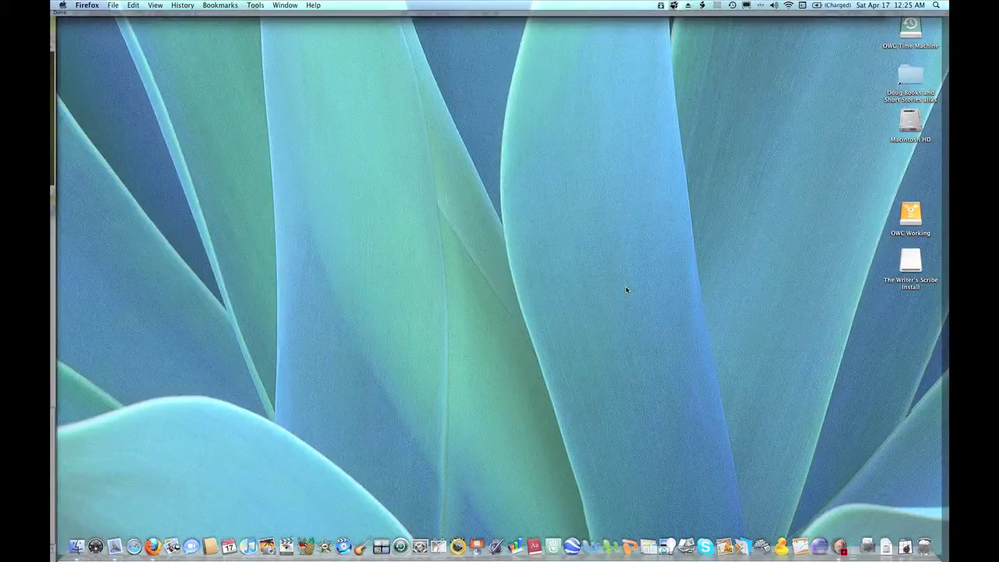
# Step: Copy The Writers Scribe folder into Applications and open The Writers Scribe i folder
pyautogui.click(911, 261)
pyautogui.moveTo(134, 192); pyautogui.dragTo(228, 194)
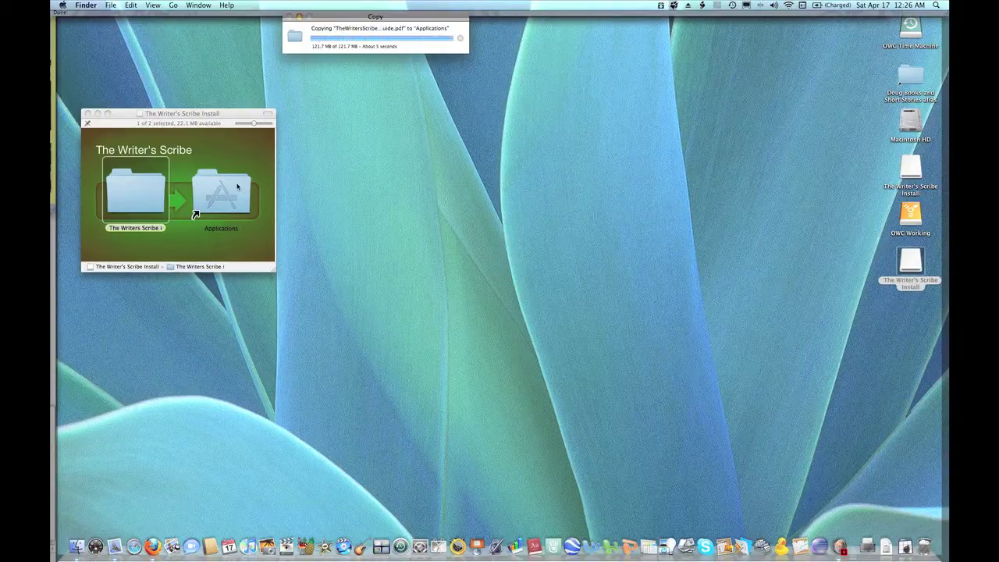
pyautogui.doubleClick(238, 186)
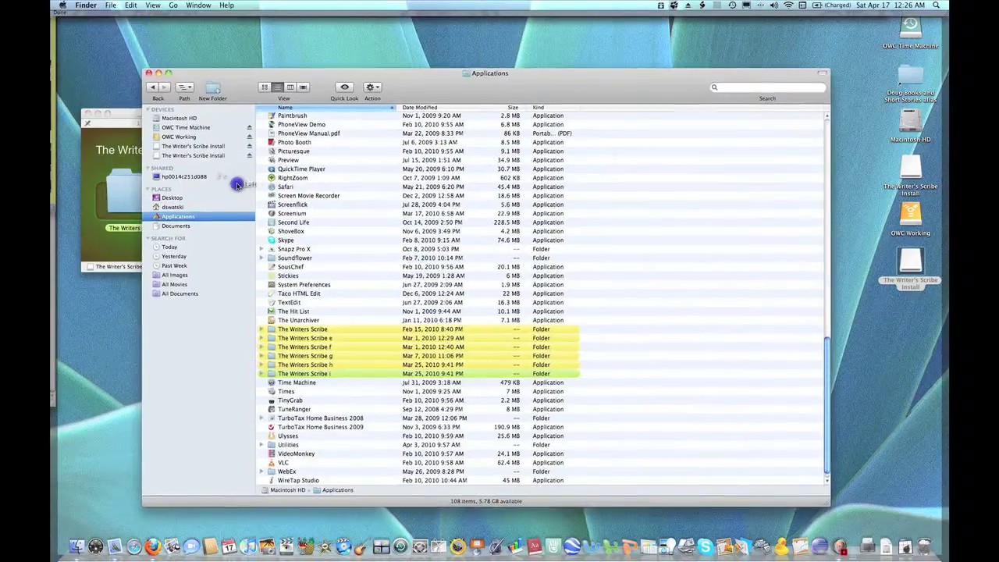
pyautogui.doubleClick(310, 374)
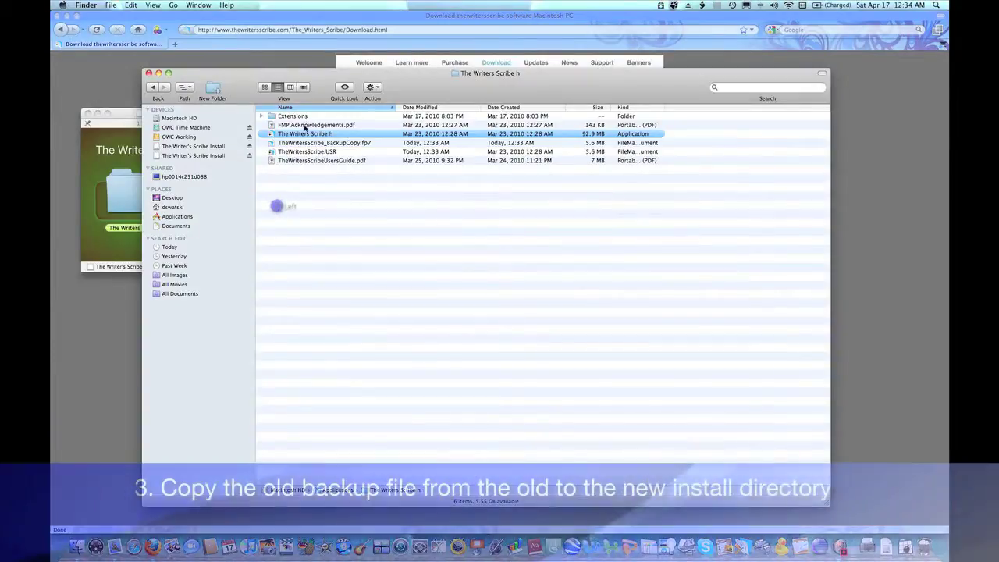
# Step: Copy TheWritersScribe_BackupCopy.fp7 from the old Writers Scribe h folder
pyautogui.click(288, 142)
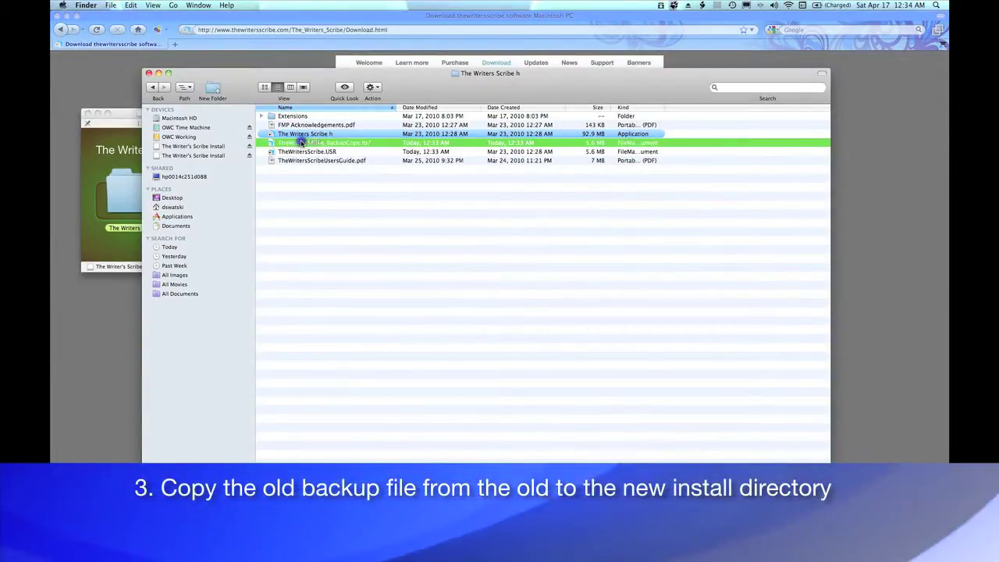
pyautogui.click(130, 6)
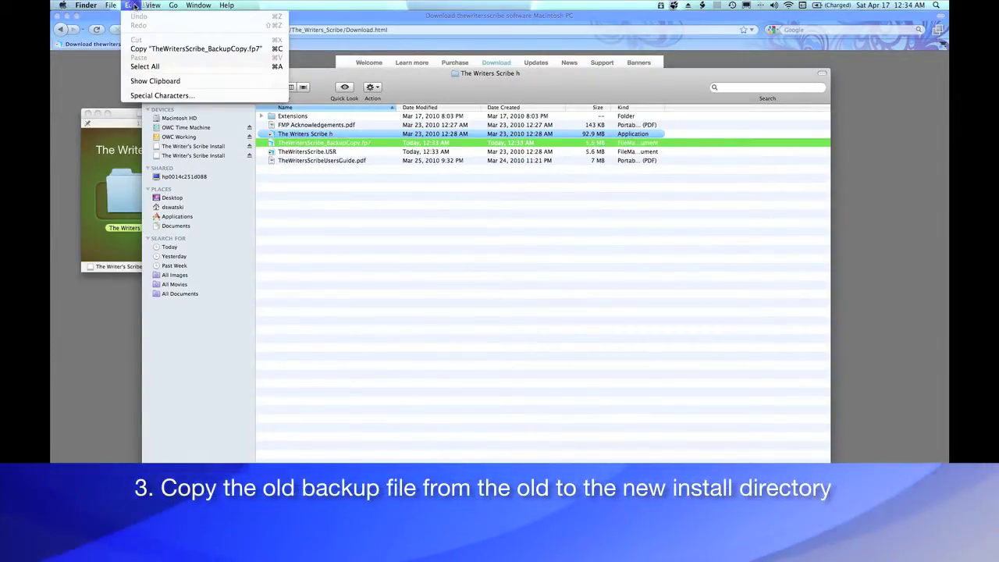
pyautogui.click(148, 50)
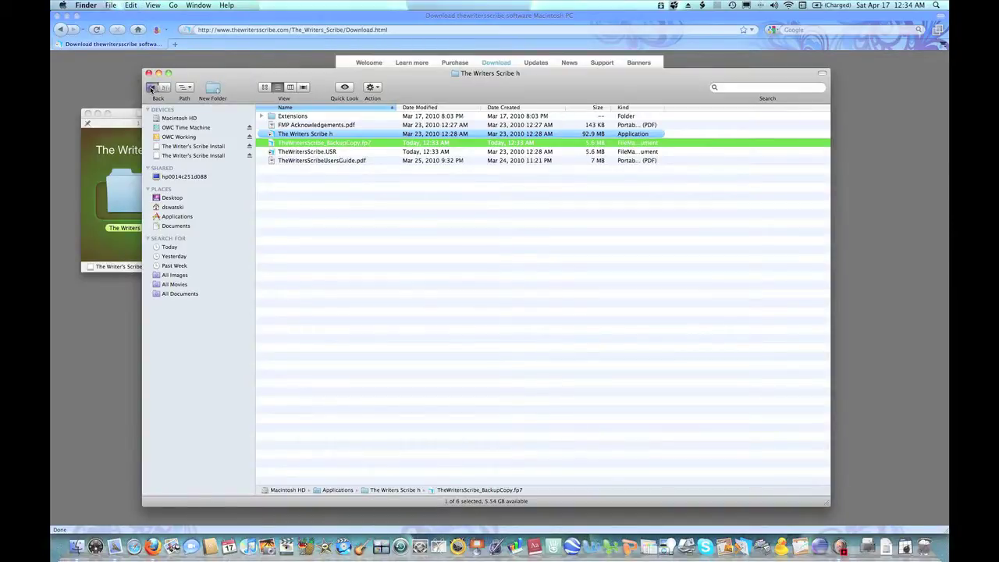
# Step: Paste the backup into The Writers Scribe i folder, replacing the older copy
pyautogui.click(151, 89)
pyautogui.doubleClick(336, 374)
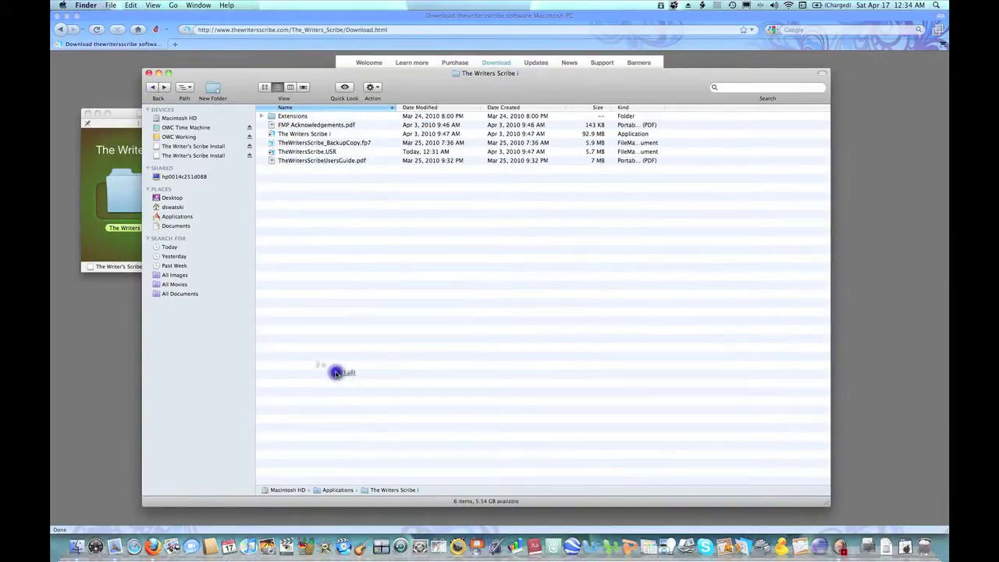
pyautogui.click(318, 225)
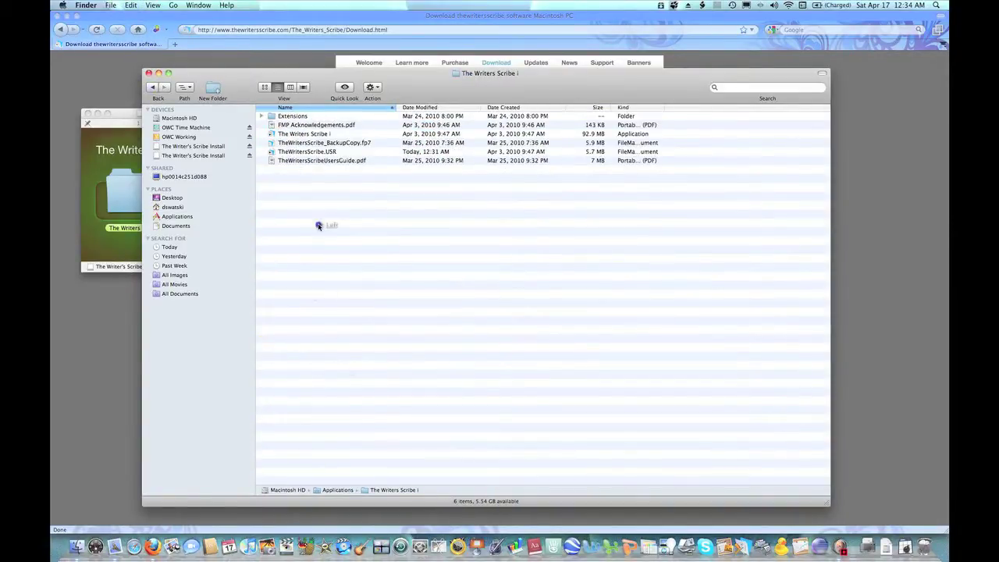
pyautogui.click(128, 6)
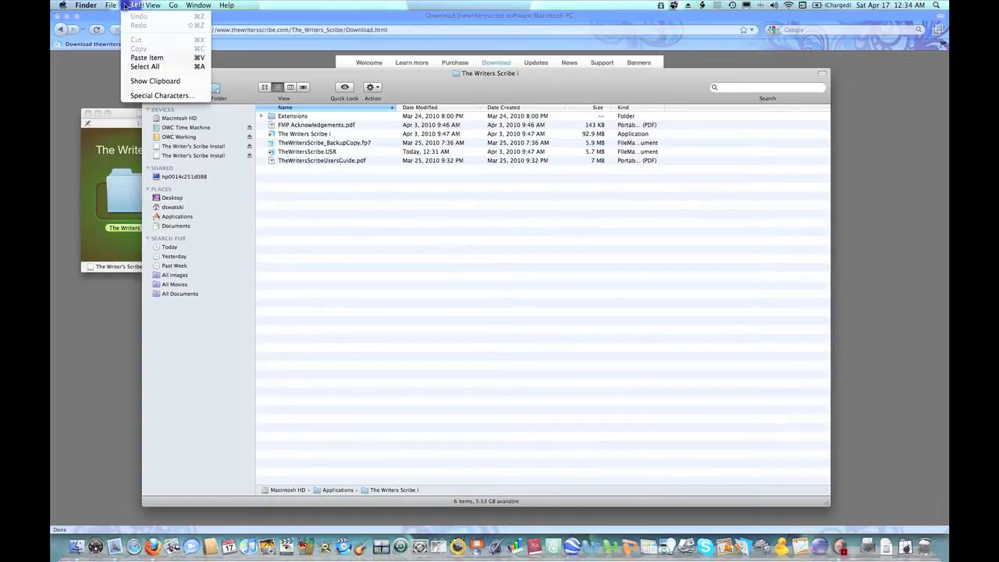
pyautogui.click(150, 57)
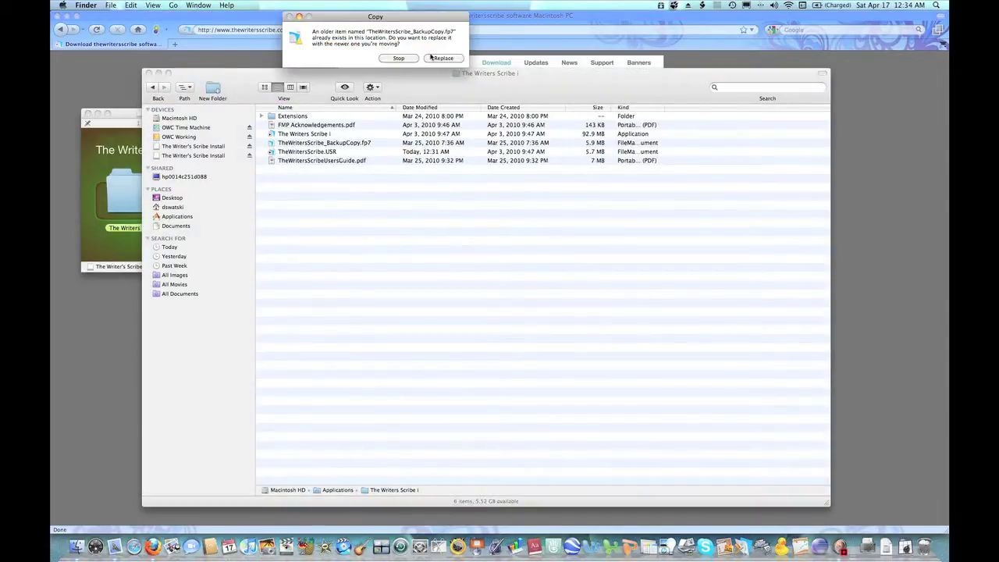
pyautogui.click(442, 59)
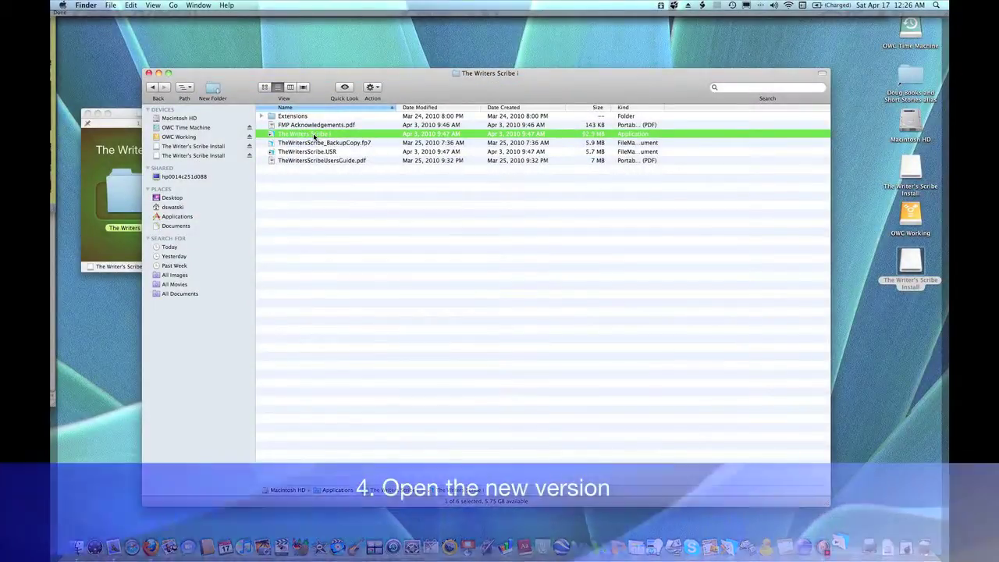
# Step: Launch The Writers Scribe i application, allowing it through the security warning
pyautogui.doubleClick(314, 137)
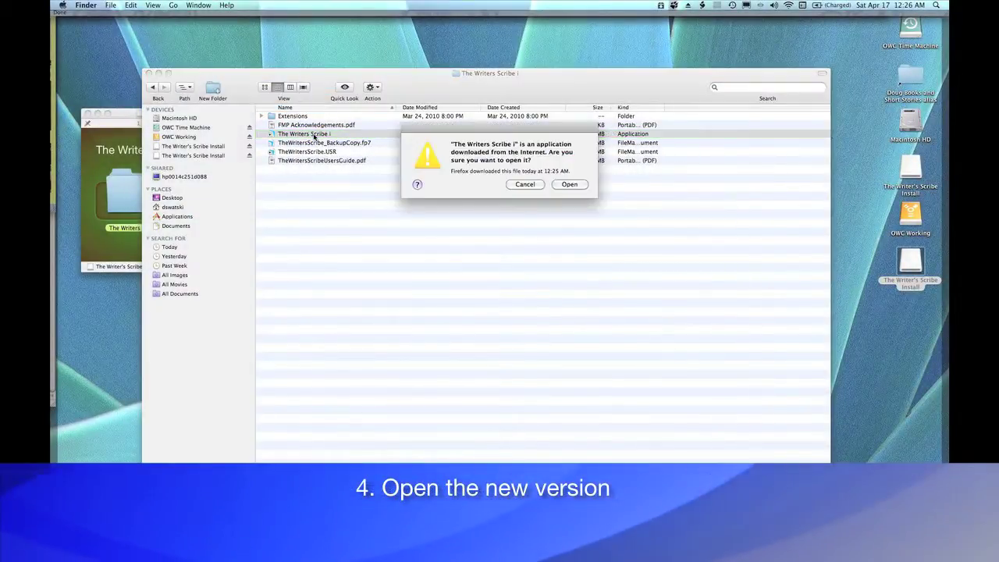
pyautogui.click(581, 185)
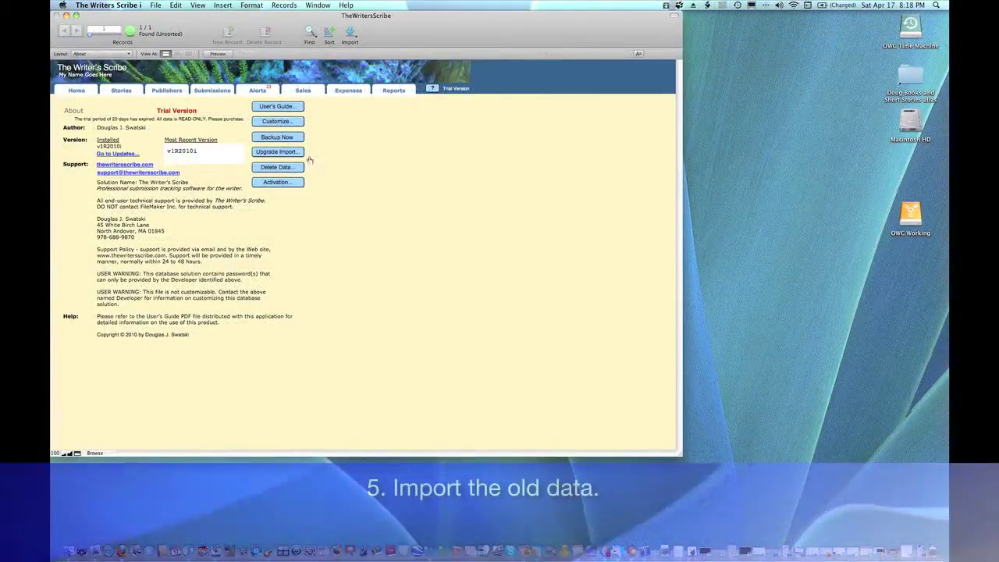
# Step: Run Upgrade Import on the old backup, accepting the warning and the success message
pyautogui.click(286, 153)
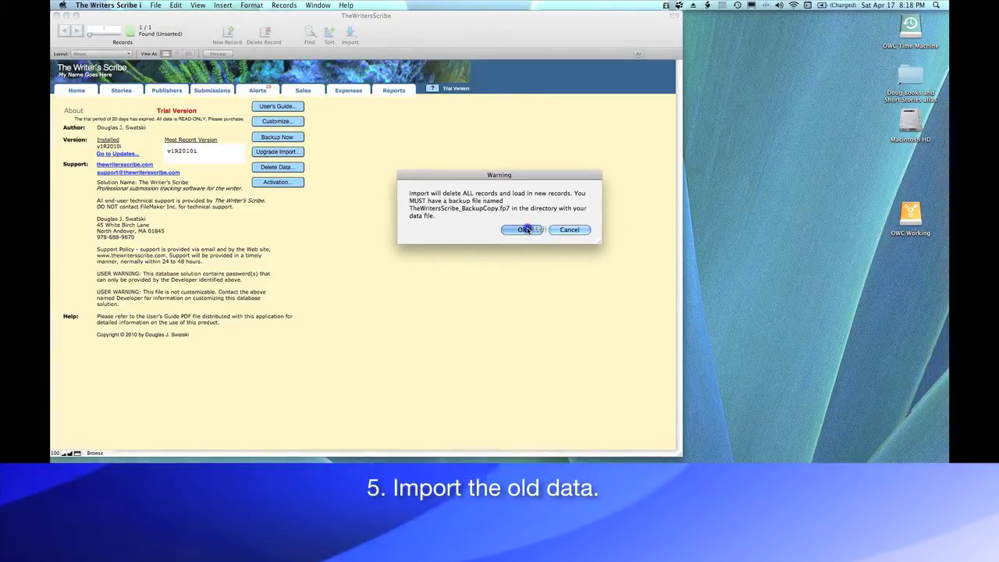
pyautogui.click(524, 228)
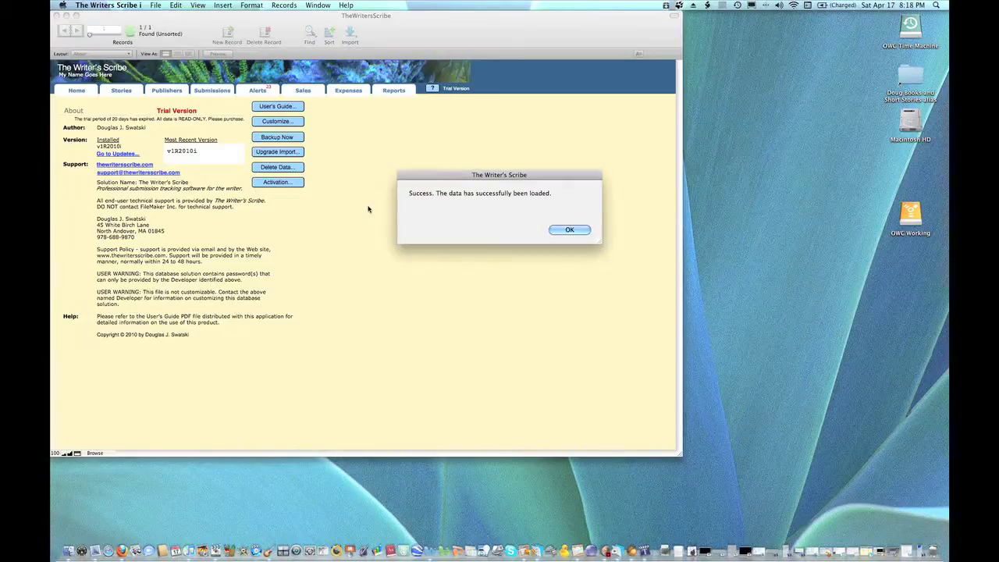
pyautogui.click(573, 229)
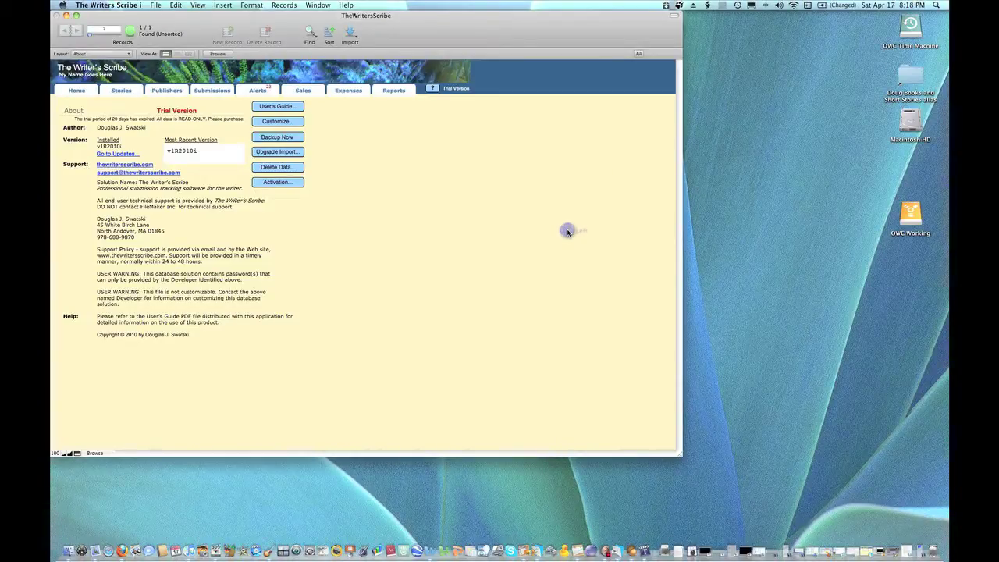